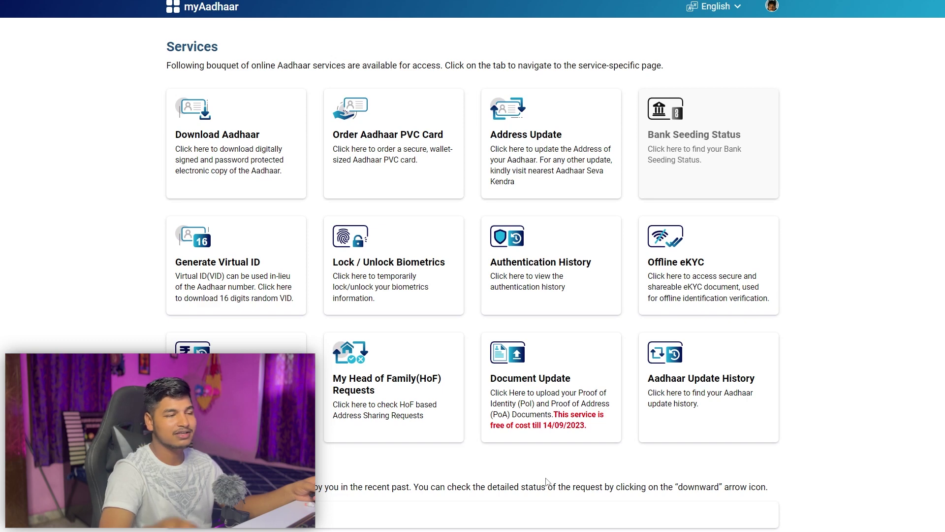
- Start a Document Update request and verify that the demographic details are correct to reach the upload stage
{"action": "left_click", "coordinate": [524, 360]}
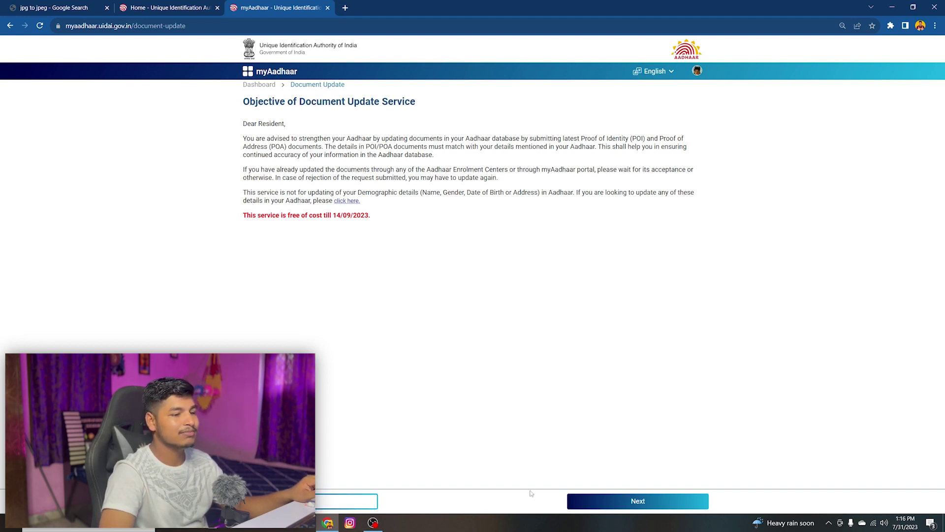
{"action": "left_click", "coordinate": [635, 502]}
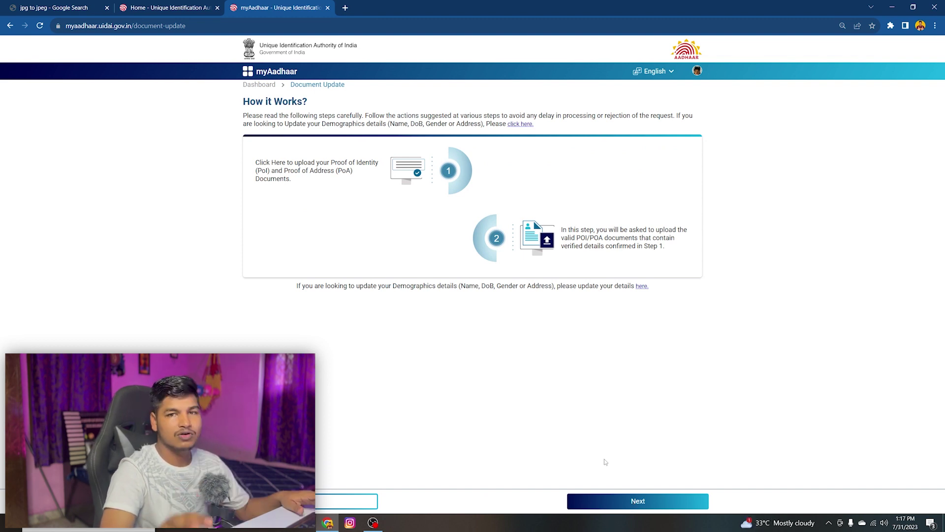
{"action": "left_click", "coordinate": [641, 509]}
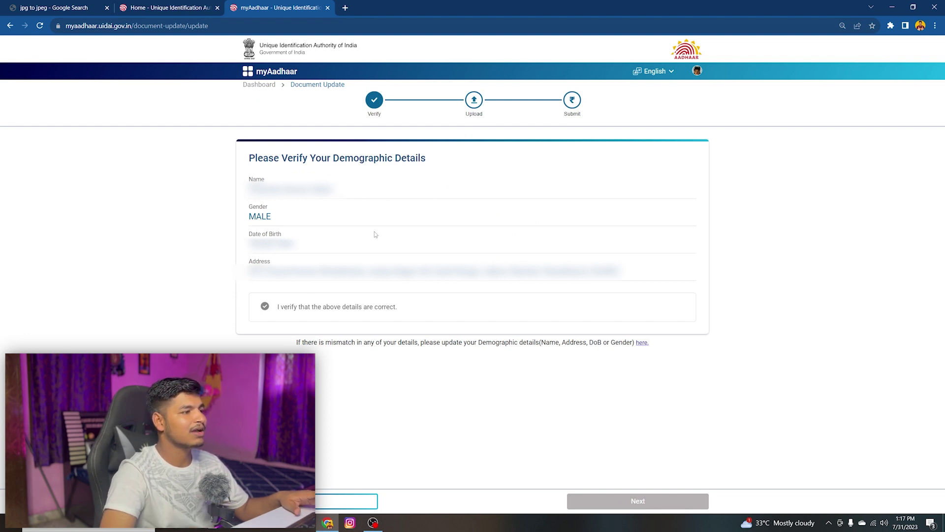
{"action": "left_click", "coordinate": [265, 306]}
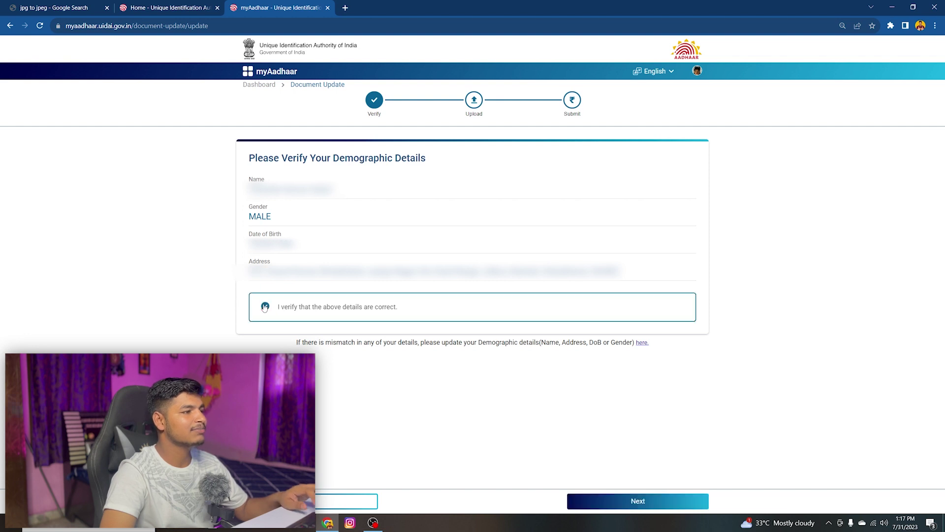
{"action": "left_click", "coordinate": [647, 500]}
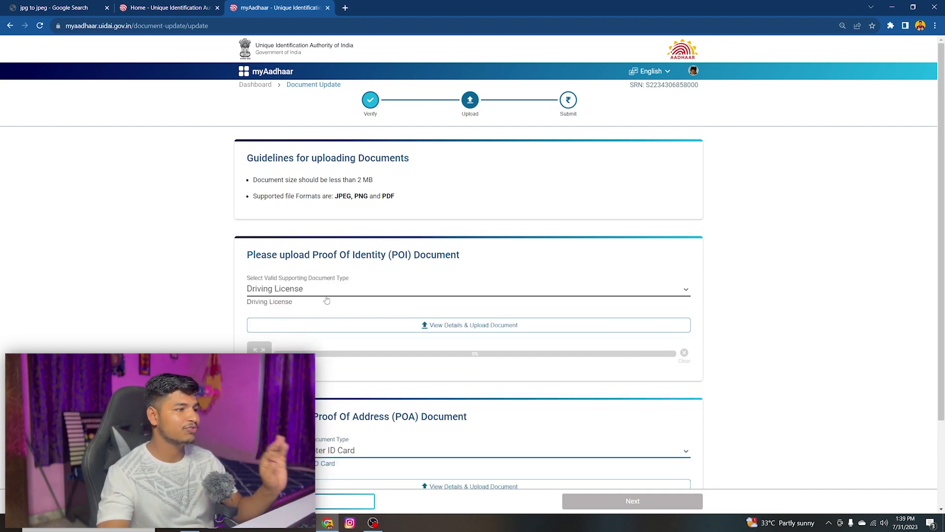
- Set the Proof of Identity document type to Voter ID Card/e-Voter ID Card and acknowledge the document advisory
{"action": "left_click", "coordinate": [325, 293]}
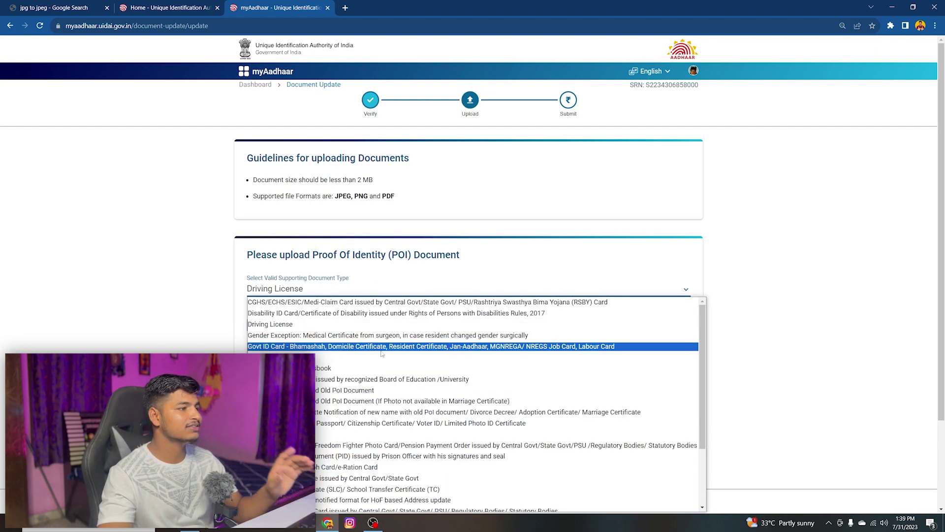
{"action": "scroll", "coordinate": [473, 384], "scroll_direction": "down", "scroll_amount": 1}
{"action": "scroll", "coordinate": [752, 330], "scroll_direction": "down", "scroll_amount": 2}
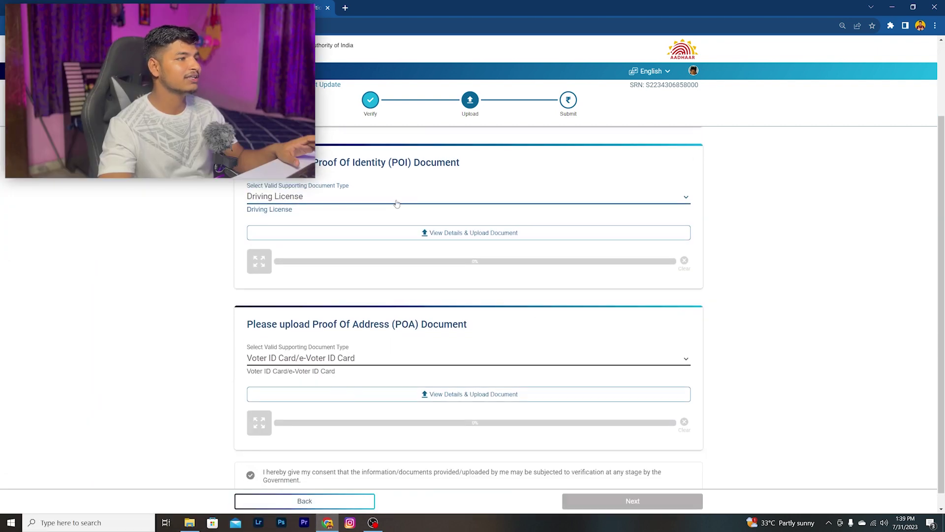
{"action": "left_click", "coordinate": [395, 199]}
{"action": "scroll", "coordinate": [325, 353], "scroll_direction": "down", "scroll_amount": 3}
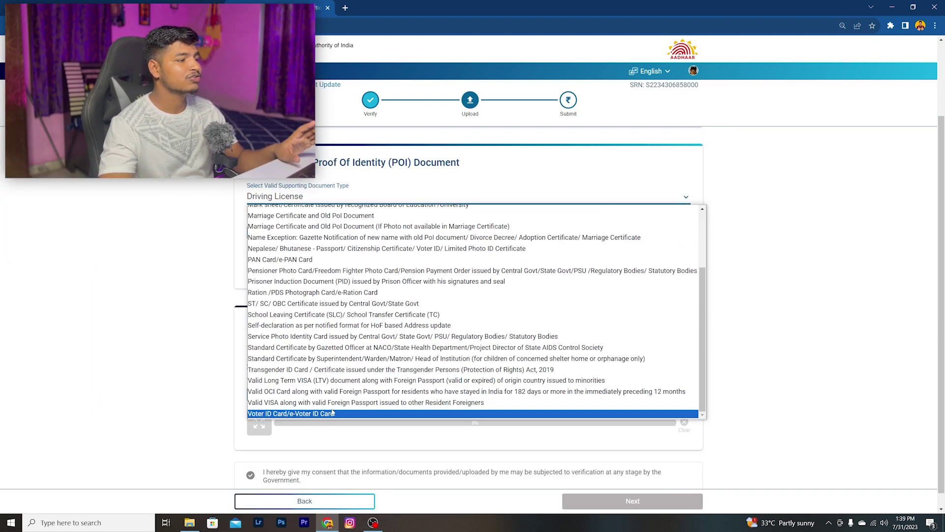
{"action": "left_click", "coordinate": [315, 415]}
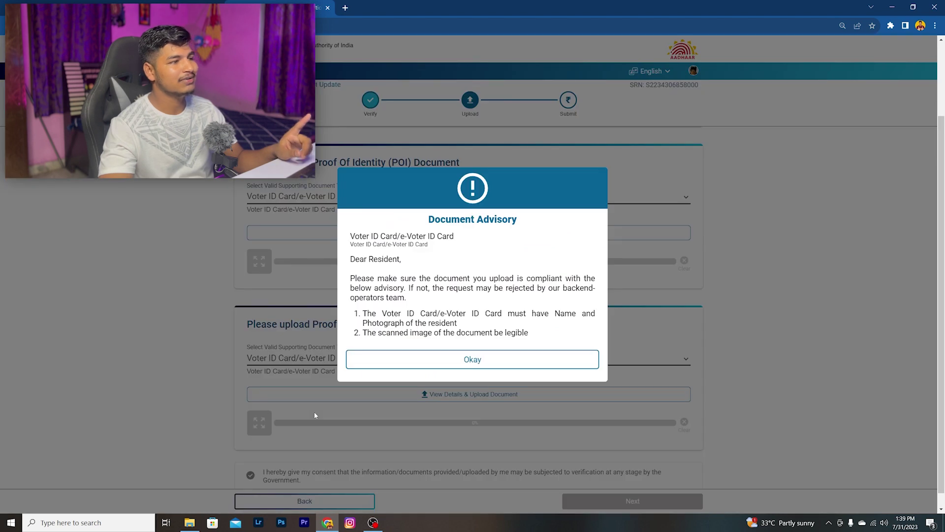
{"action": "left_click", "coordinate": [496, 363]}
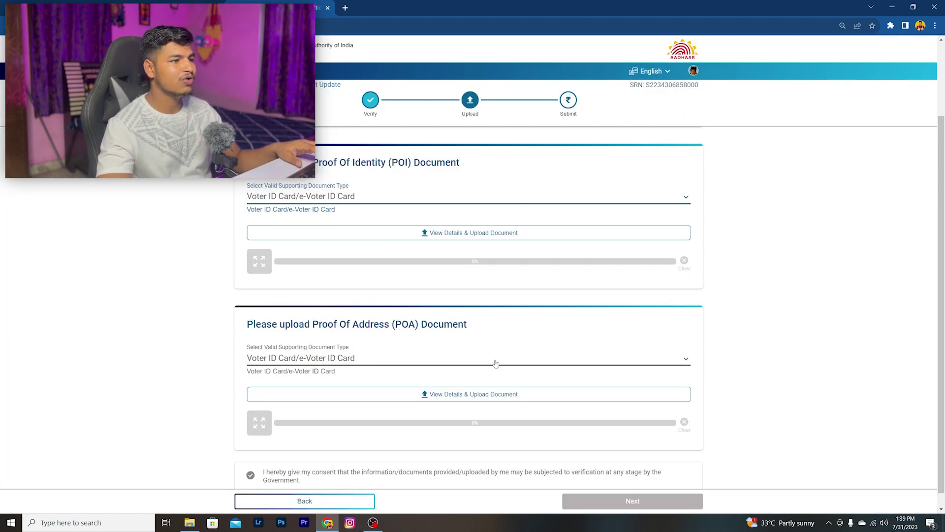
- Upload the file "voter" from Downloads as the Proof of Identity document
{"action": "left_click", "coordinate": [467, 234]}
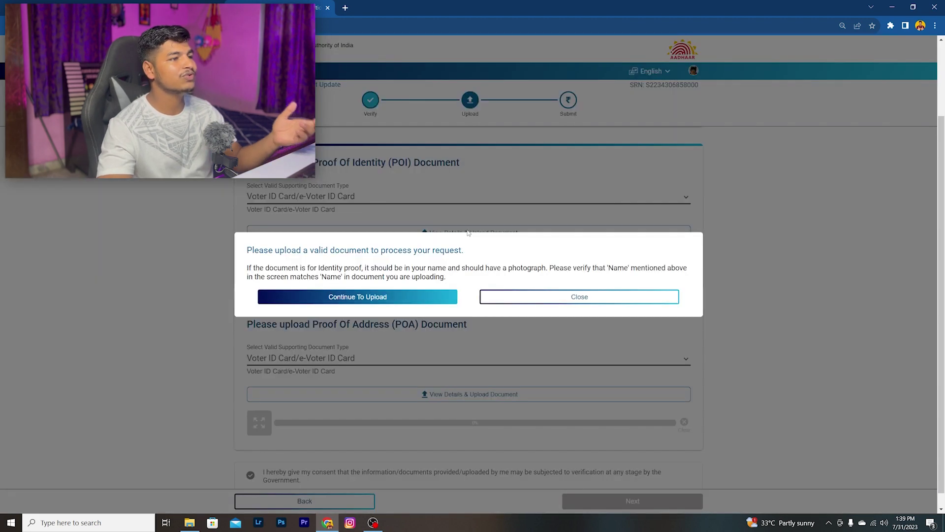
{"action": "left_click", "coordinate": [373, 303]}
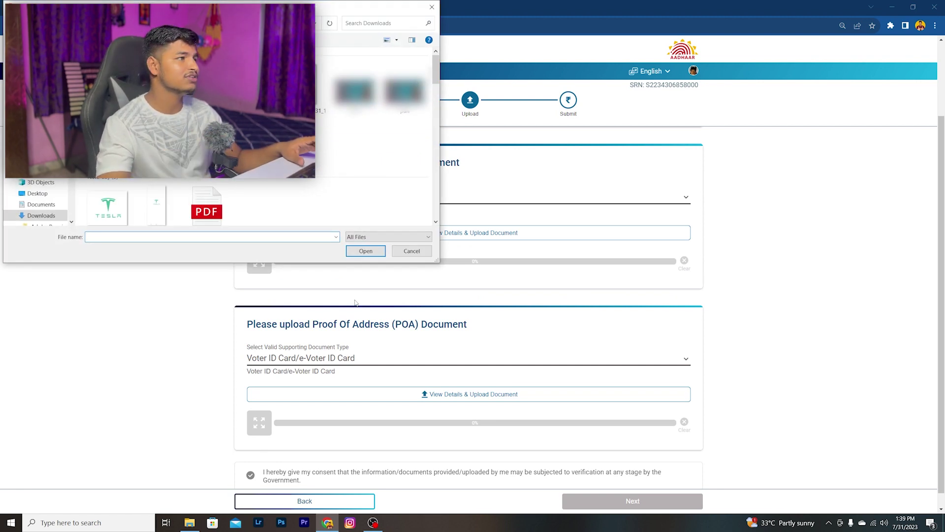
{"action": "type", "text": "voter"}
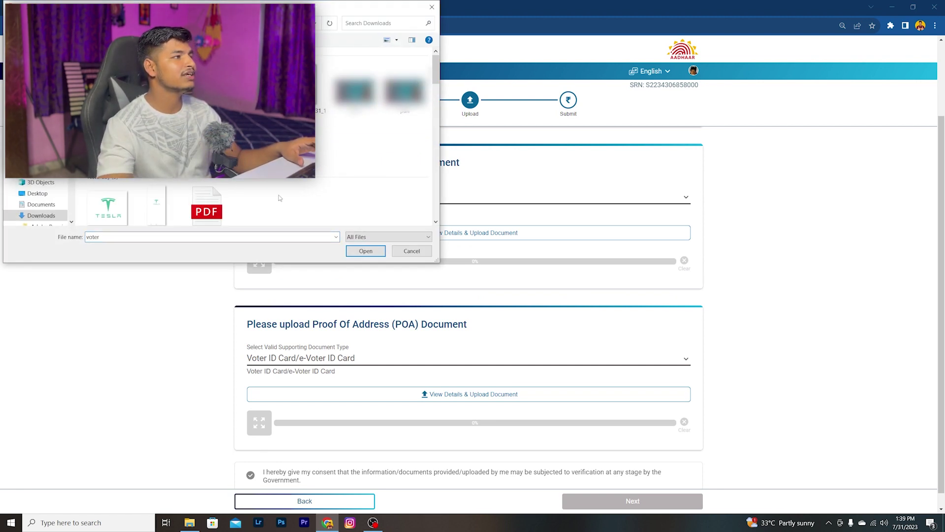
{"action": "left_click", "coordinate": [365, 251]}
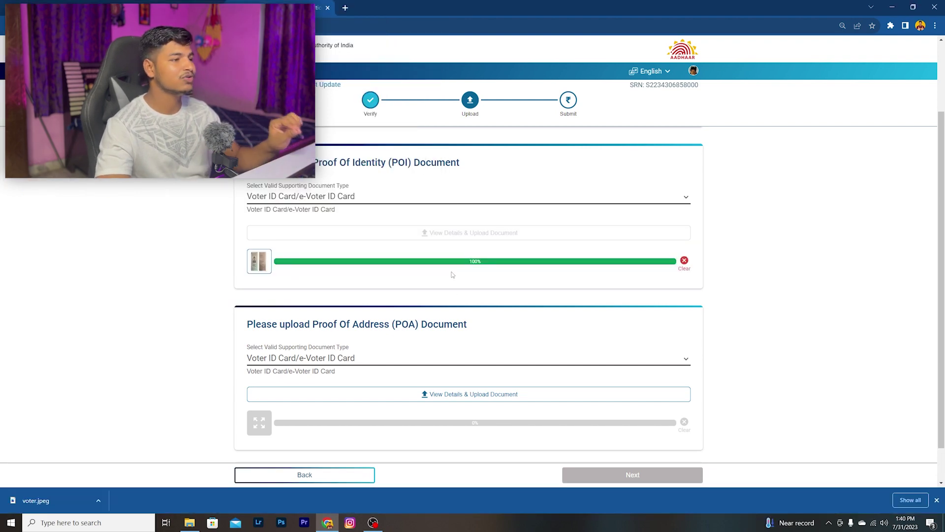
- Choose Voter ID Card/e-Voter ID Card for Proof of Address and upload the file "voter" as its document
{"action": "scroll", "coordinate": [453, 308], "scroll_direction": "down", "scroll_amount": 1}
{"action": "left_click", "coordinate": [337, 316]}
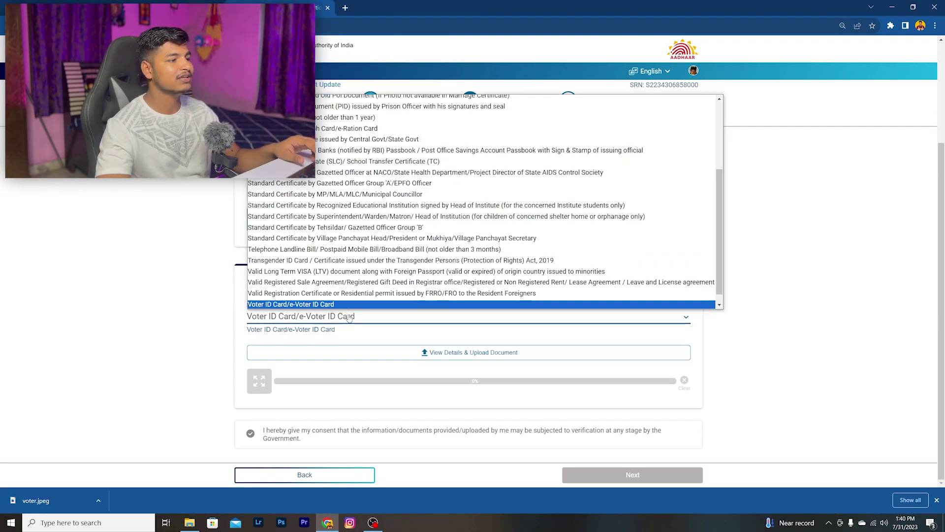
{"action": "left_click", "coordinate": [337, 306]}
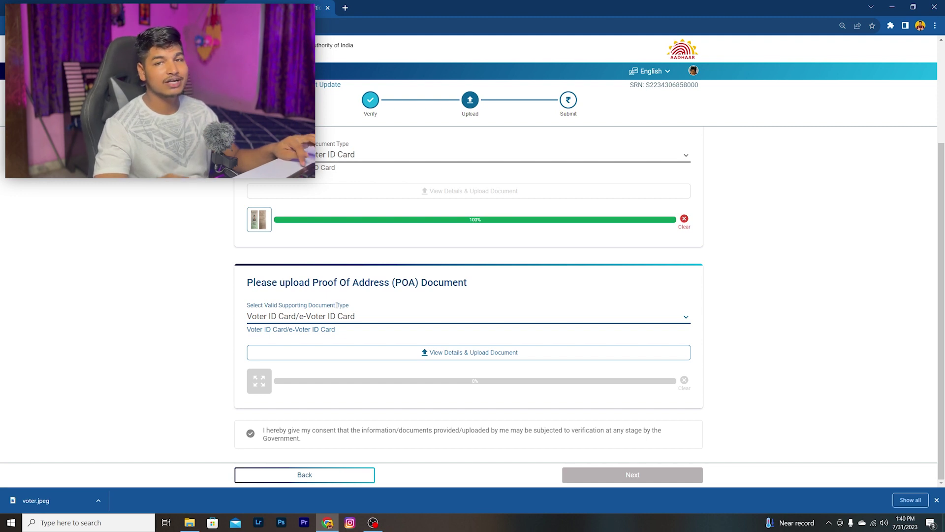
{"action": "left_click", "coordinate": [470, 353]}
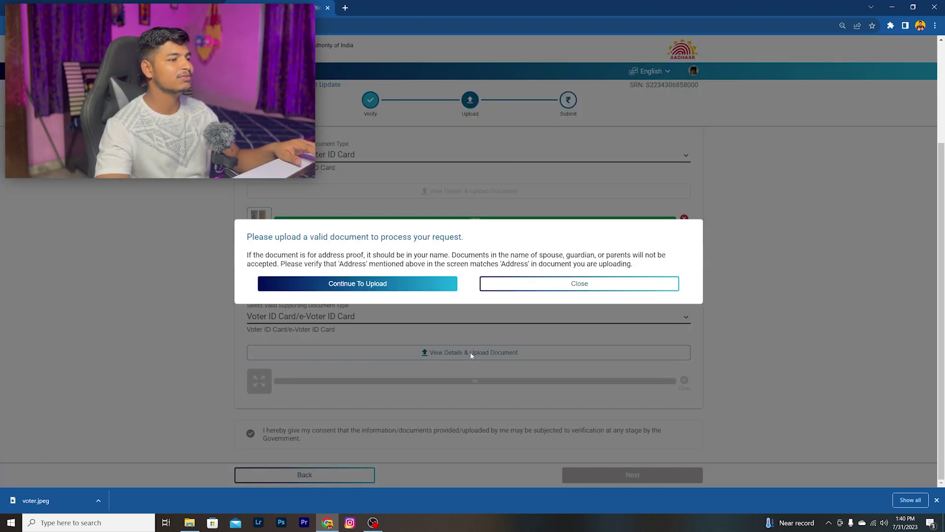
{"action": "left_click", "coordinate": [393, 289]}
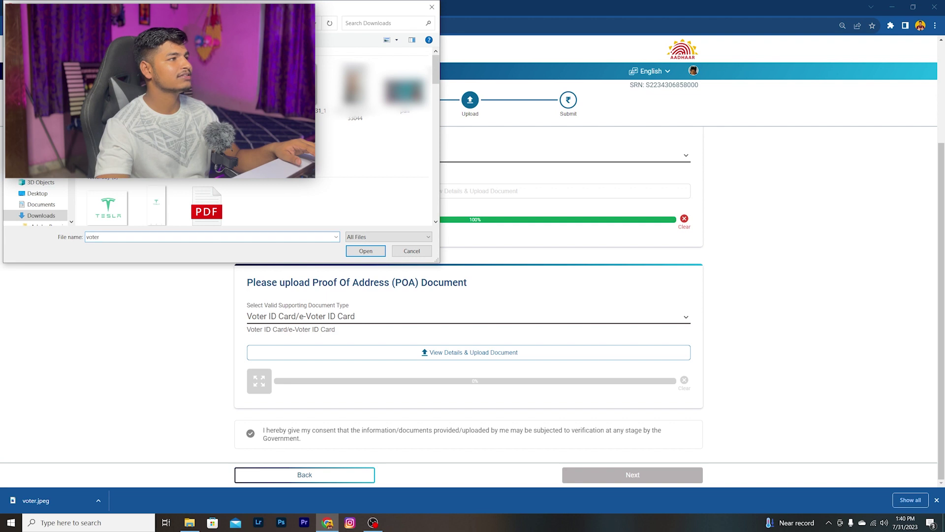
{"action": "left_click", "coordinate": [365, 252]}
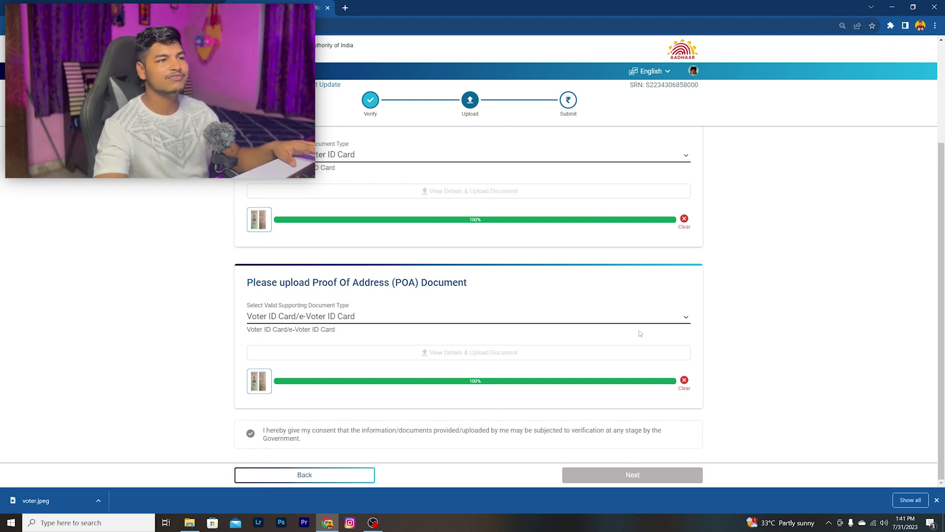
- Give consent to document verification, confirm that the demographic details match Aadhaar, and submit the update request
{"action": "left_click", "coordinate": [253, 435]}
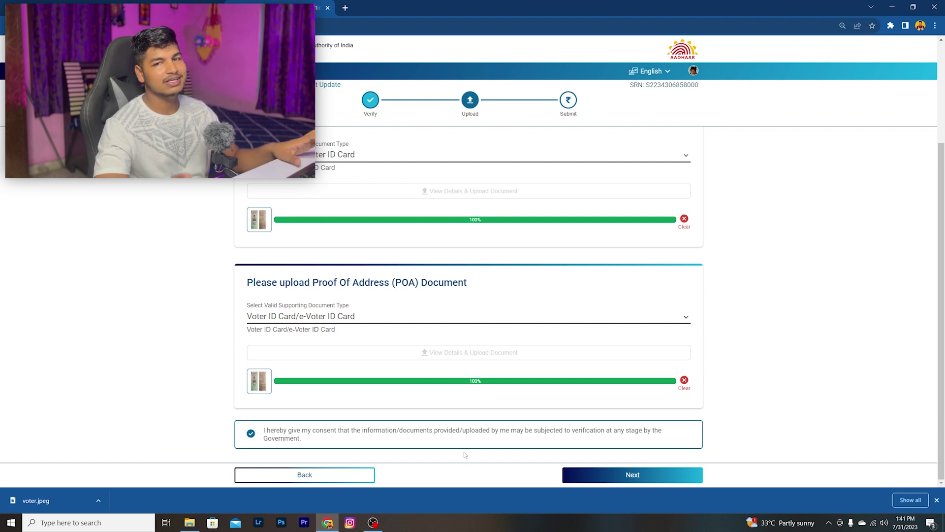
{"action": "left_click", "coordinate": [628, 475]}
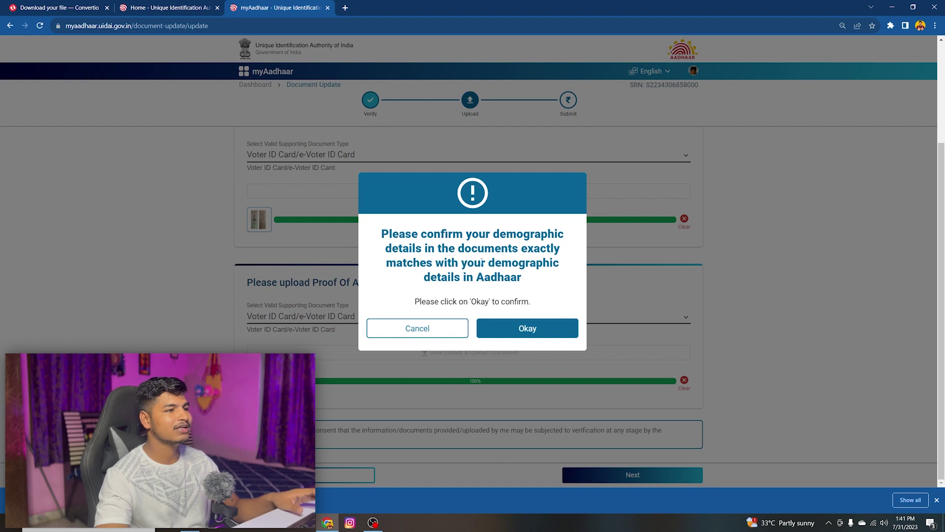
{"action": "left_click", "coordinate": [544, 329]}
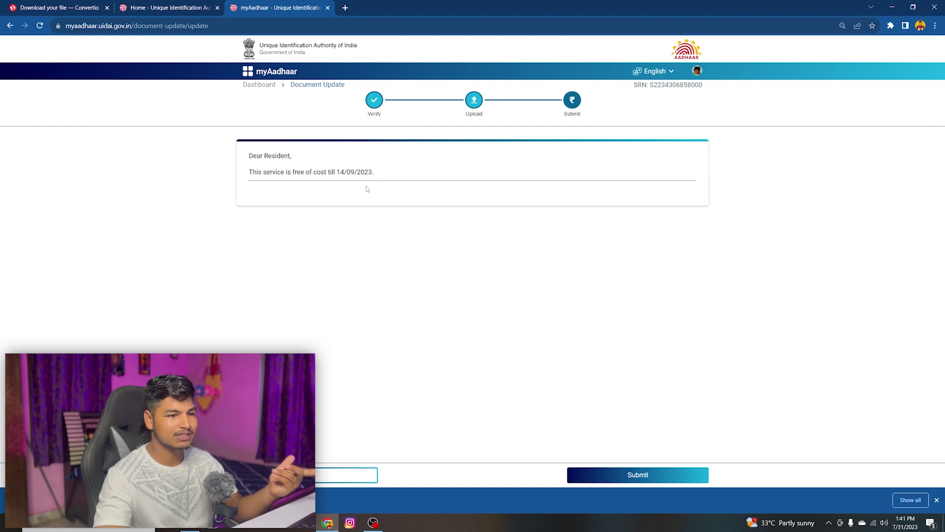
{"action": "left_click", "coordinate": [631, 476]}
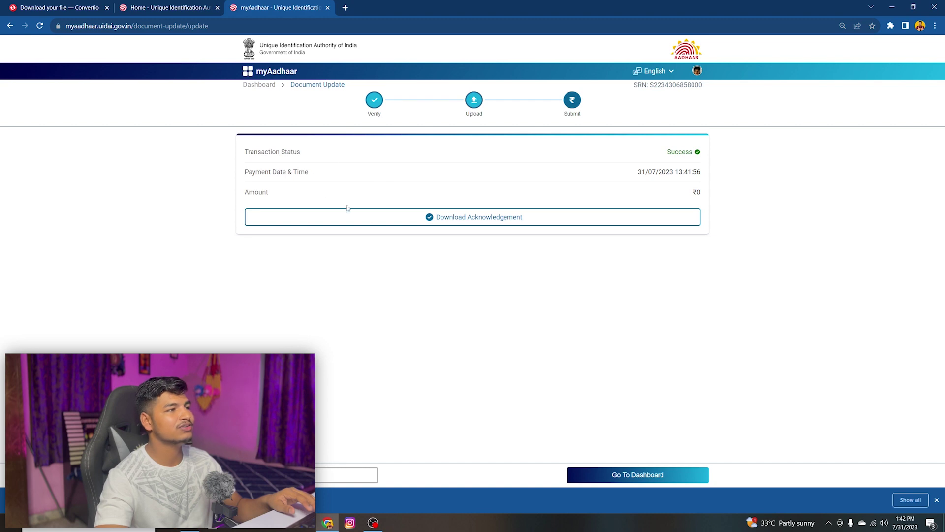
- Return to the dashboard and check the status of the Document Update request under Requests
{"action": "left_click", "coordinate": [646, 478]}
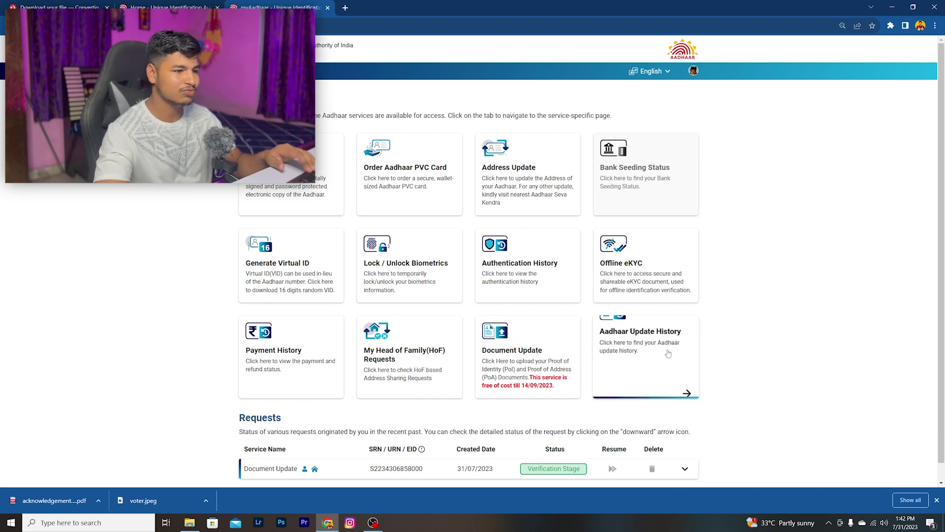
{"action": "scroll", "coordinate": [541, 394], "scroll_direction": "down", "scroll_amount": 1}
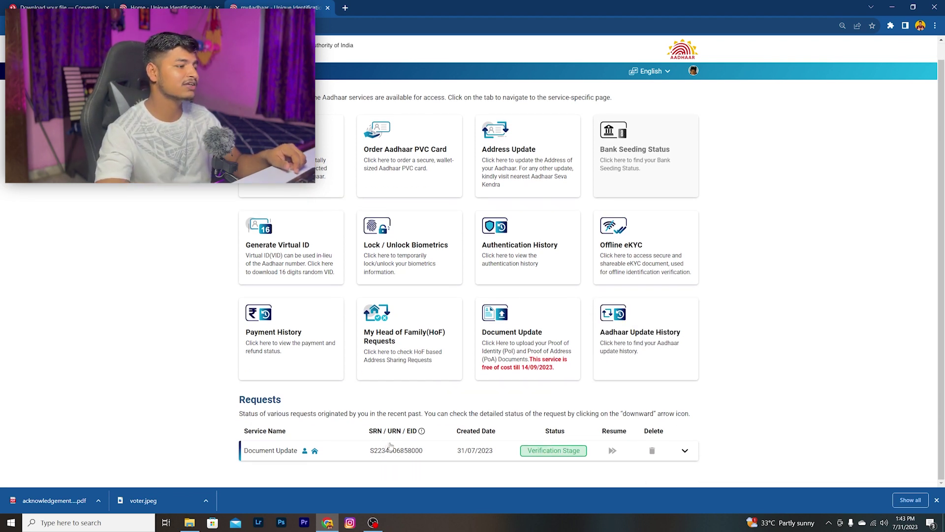
{"action": "left_click", "coordinate": [937, 500]}
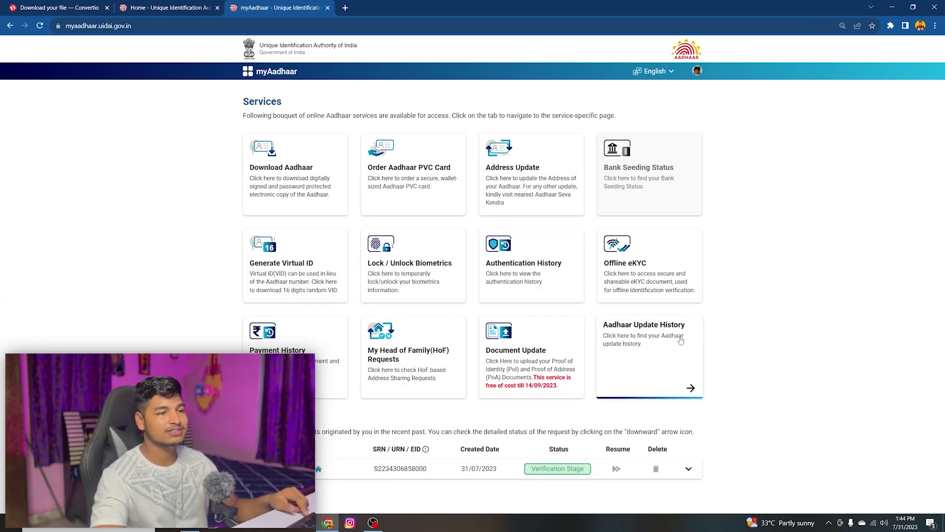
- View the Aadhaar Update History and go back to the services dashboard
{"action": "left_click", "coordinate": [643, 373]}
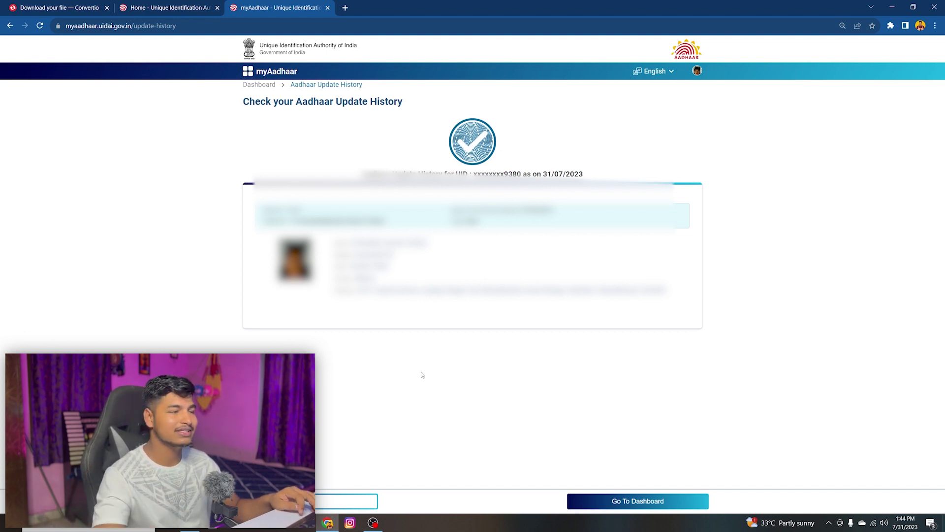
{"action": "left_click", "coordinate": [366, 506]}
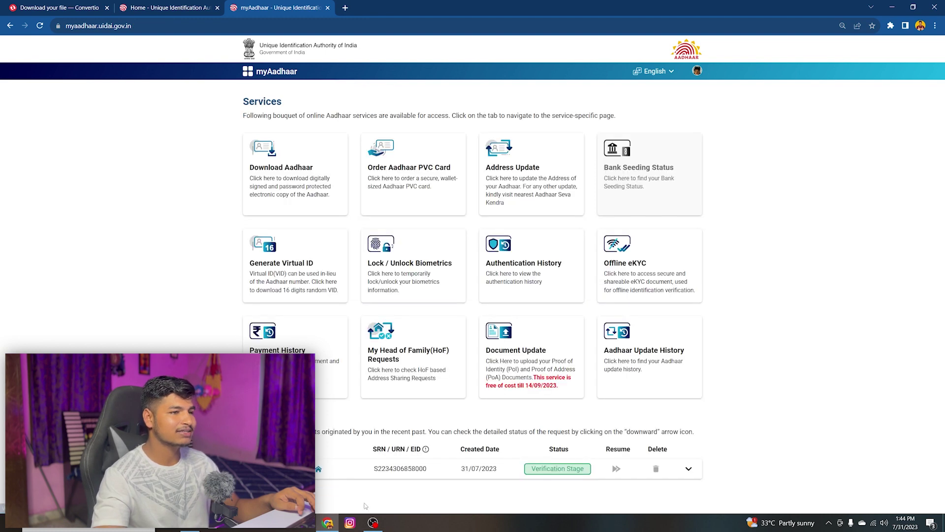